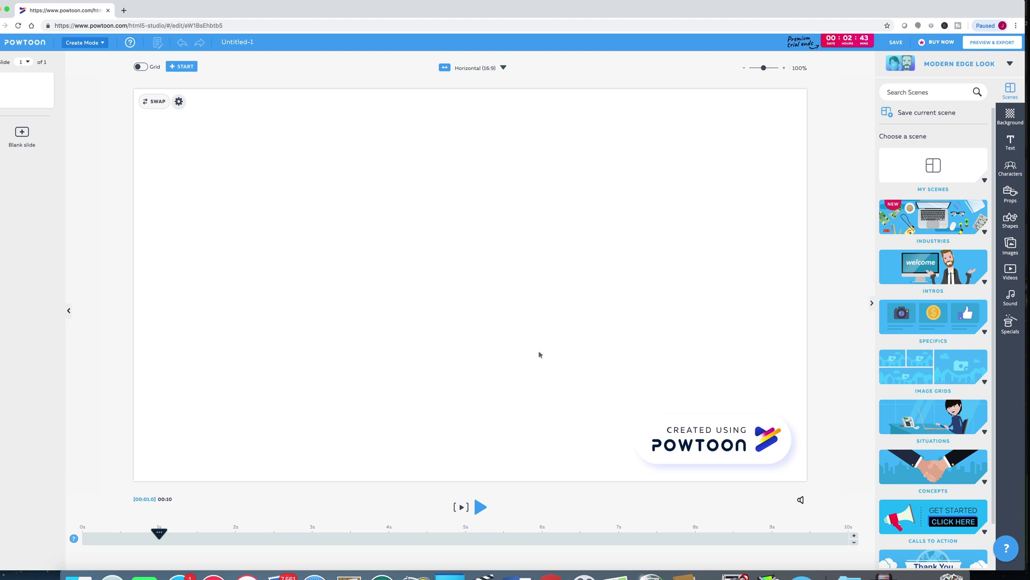
Step: Apply the Dark Blue gradient from the color backgrounds to the blank slide
{"action": "mouse_move", "coordinate": [36, 90]}
{"action": "left_click_drag", "start_coordinate": [962, 11], "coordinate": [978, 6]}
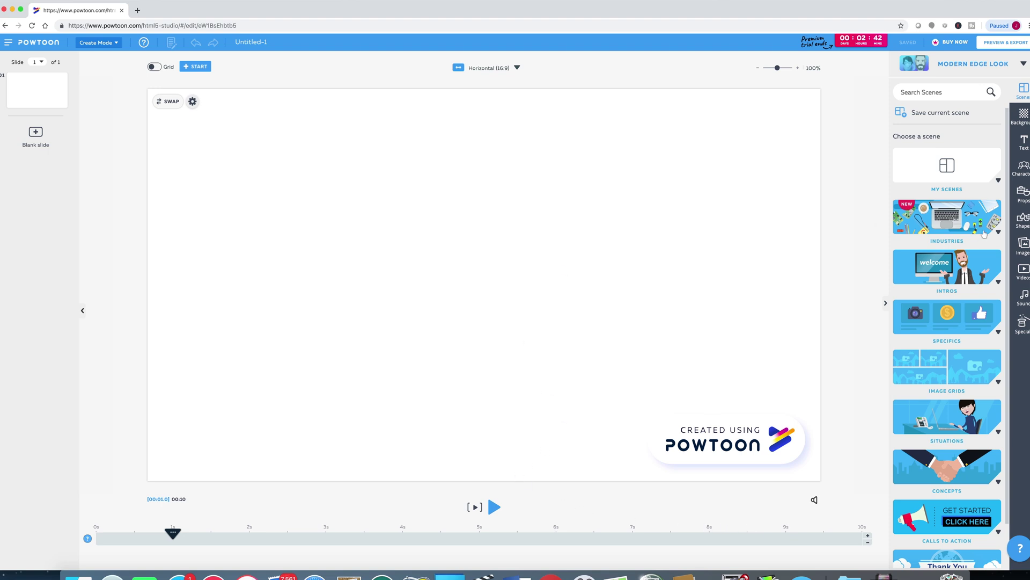
{"action": "left_click", "coordinate": [1023, 117]}
{"action": "scroll", "coordinate": [962, 276], "scroll_direction": "down", "scroll_amount": 3}
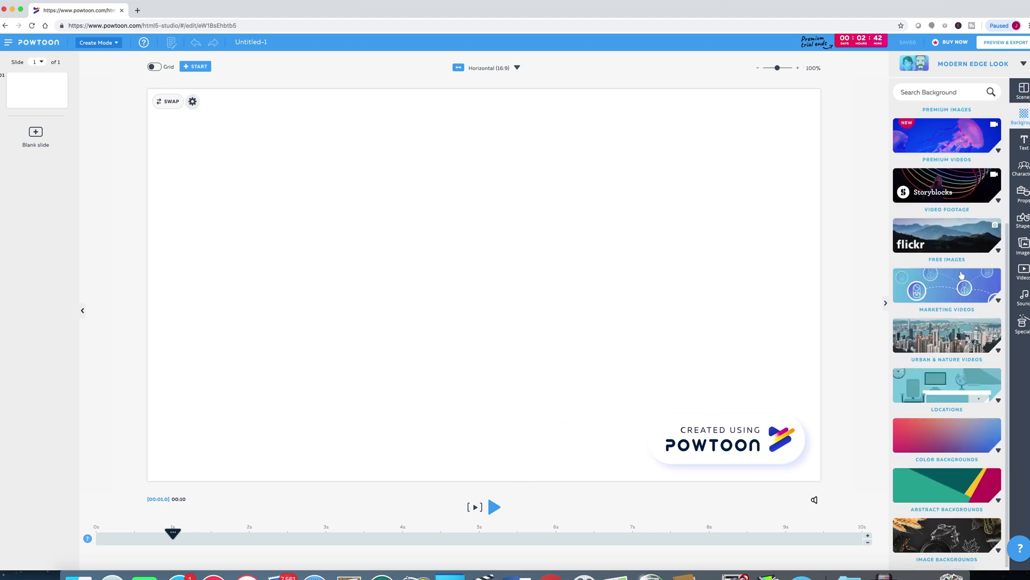
{"action": "left_click", "coordinate": [976, 437]}
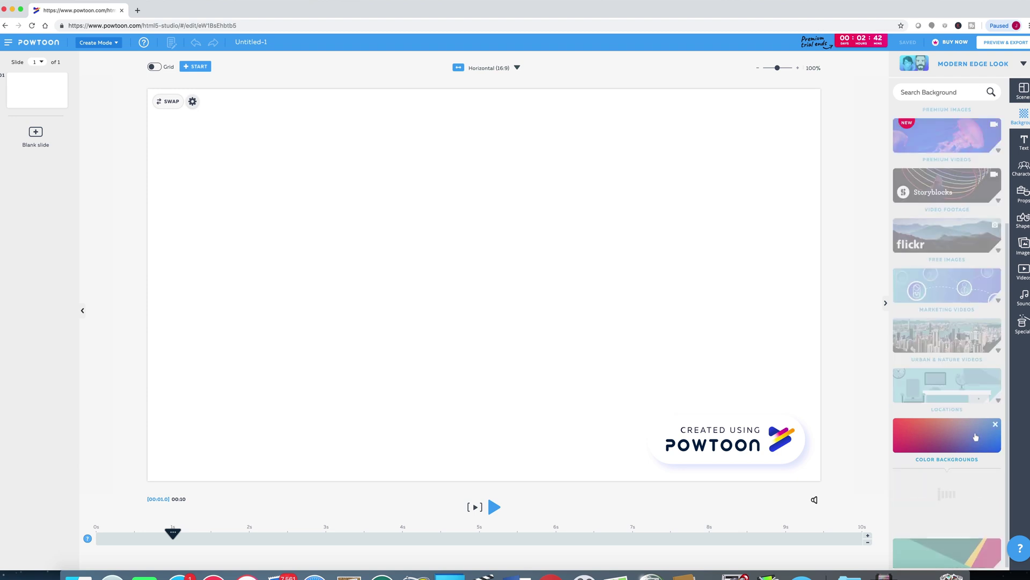
{"action": "scroll", "coordinate": [965, 396], "scroll_direction": "down", "scroll_amount": 2}
{"action": "scroll", "coordinate": [966, 396], "scroll_direction": "down", "scroll_amount": 8}
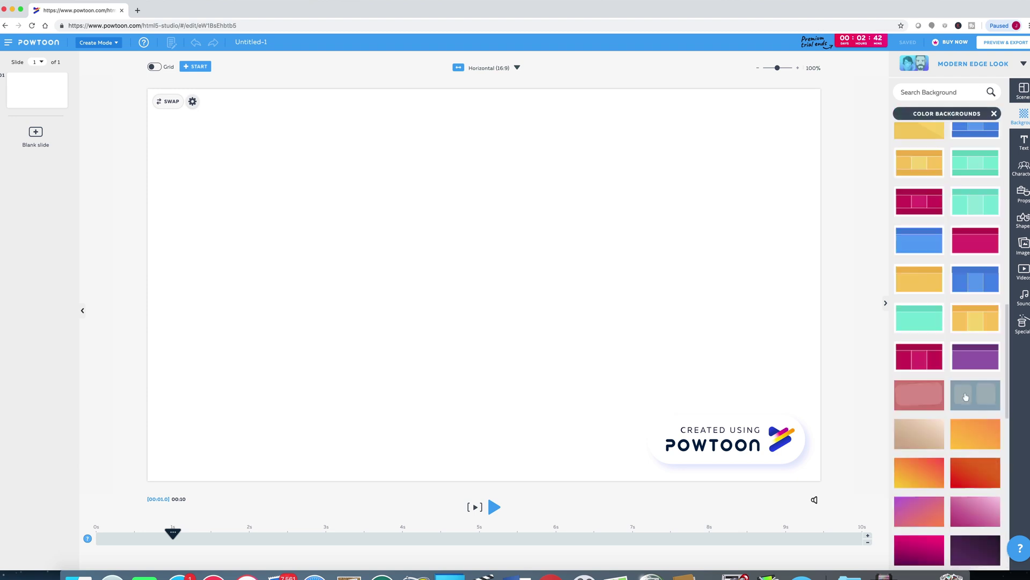
{"action": "mouse_move", "coordinate": [967, 401]}
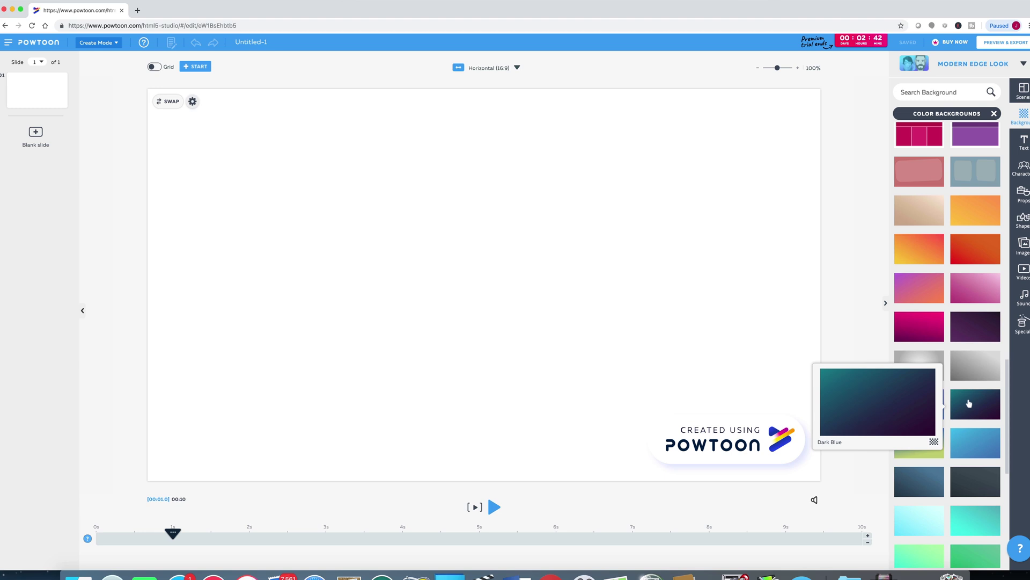
{"action": "left_click", "coordinate": [970, 403]}
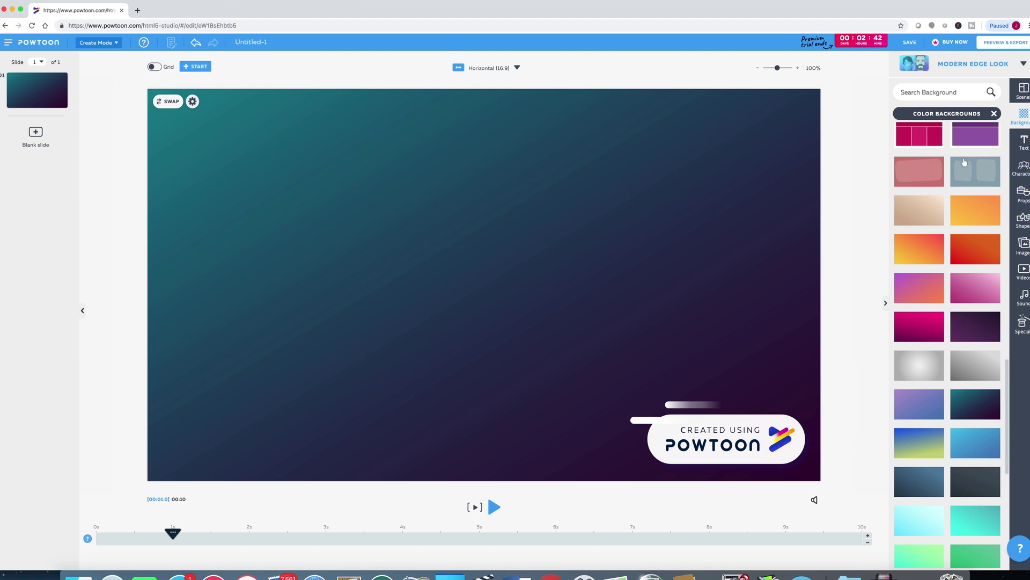
Step: Add the Dream Team woman with dark hair and white shirt to the slide in the Thinking pose
{"action": "left_click", "coordinate": [1024, 170]}
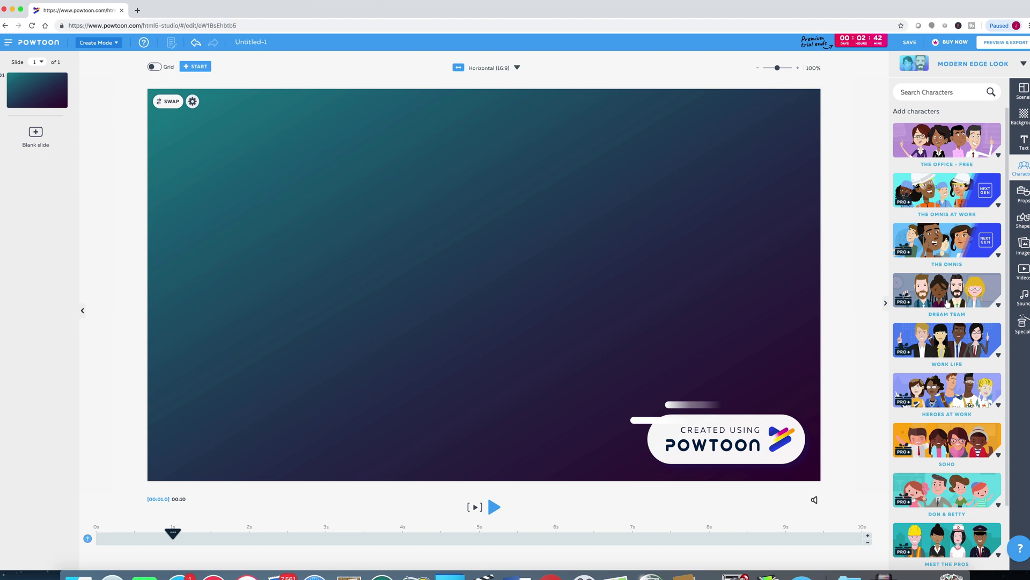
{"action": "left_click", "coordinate": [948, 293]}
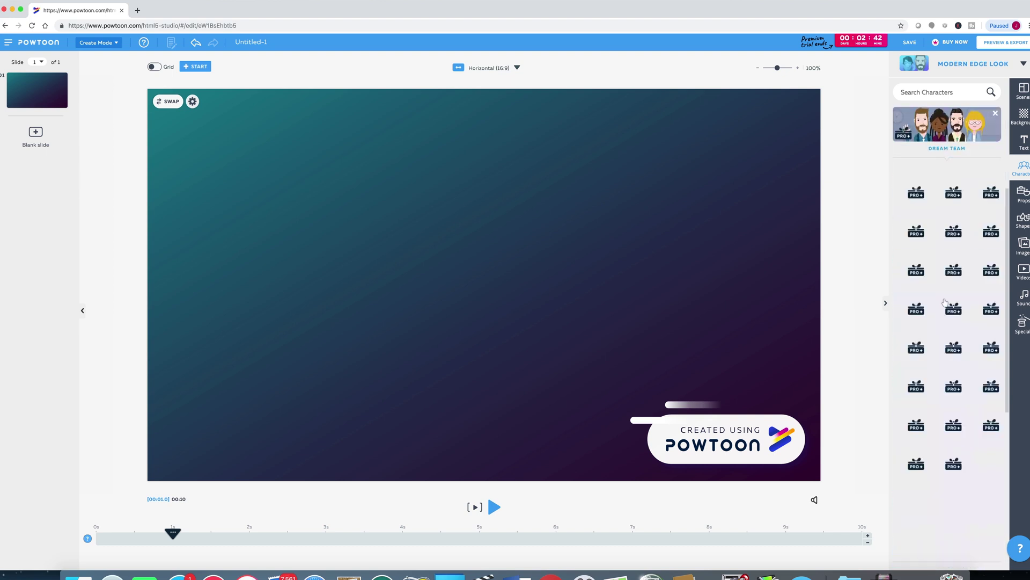
{"action": "mouse_move", "coordinate": [958, 320]}
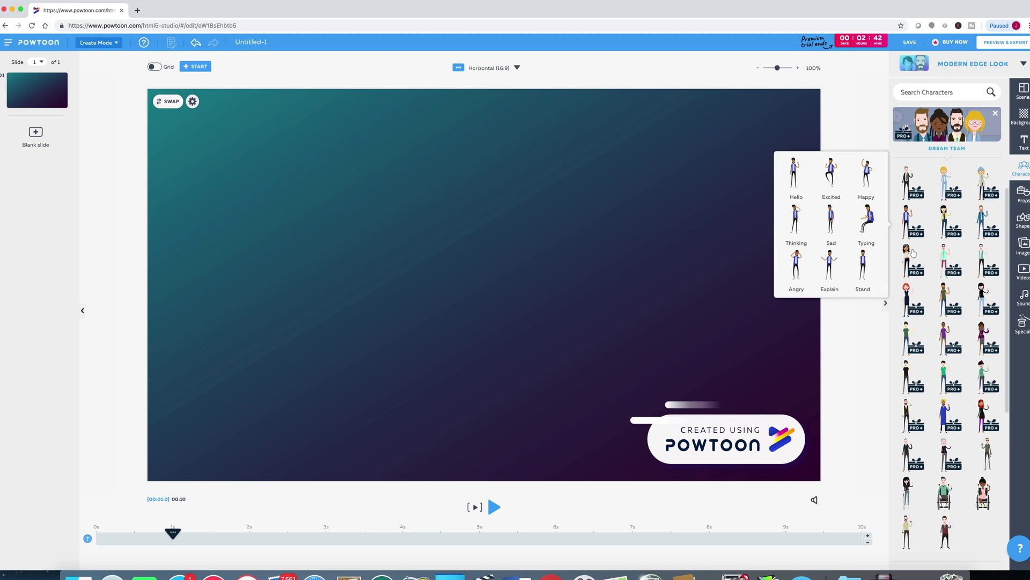
{"action": "mouse_move", "coordinate": [908, 261]}
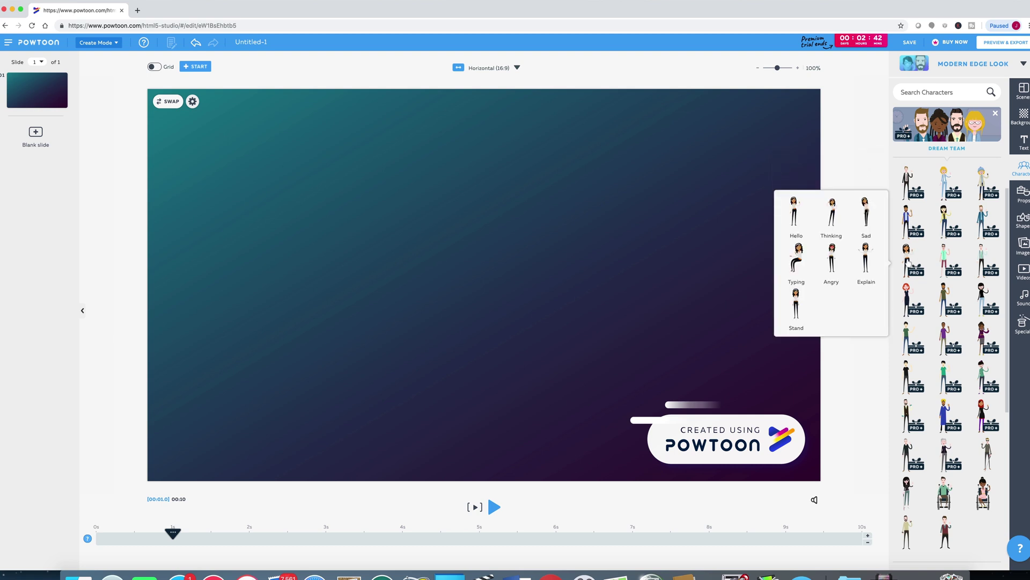
{"action": "mouse_move", "coordinate": [945, 263]}
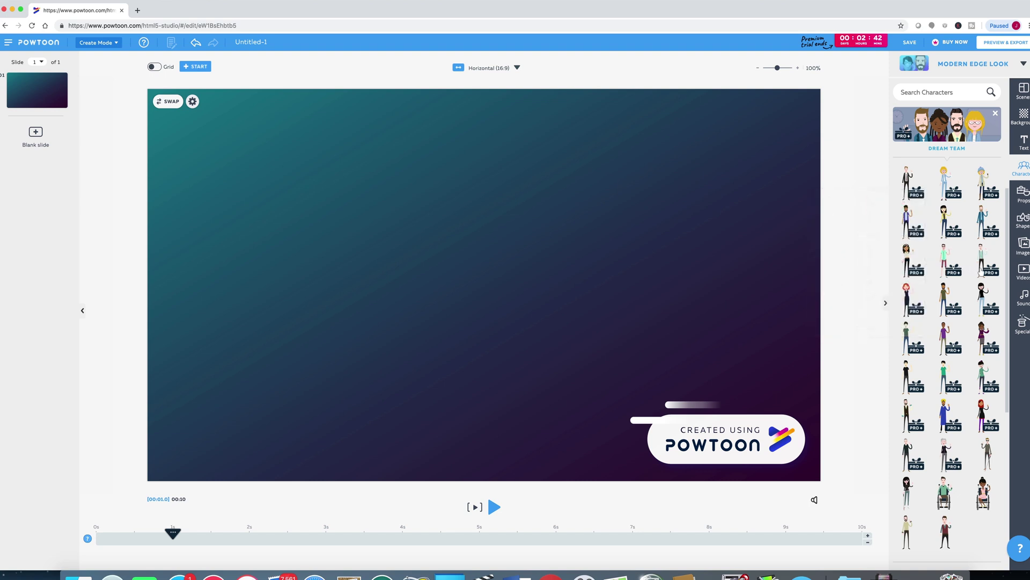
{"action": "mouse_move", "coordinate": [981, 271]}
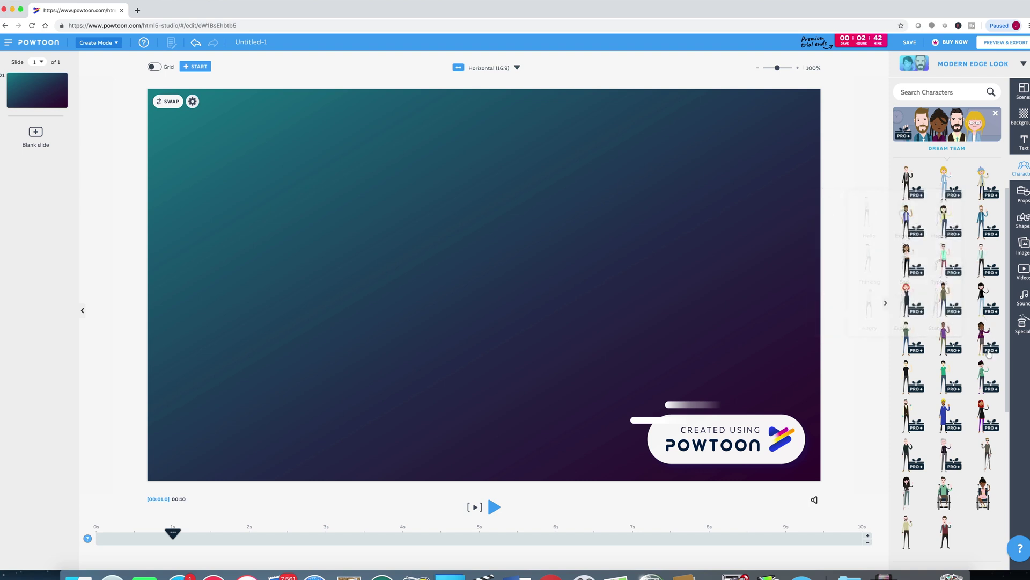
{"action": "mouse_move", "coordinate": [988, 357]}
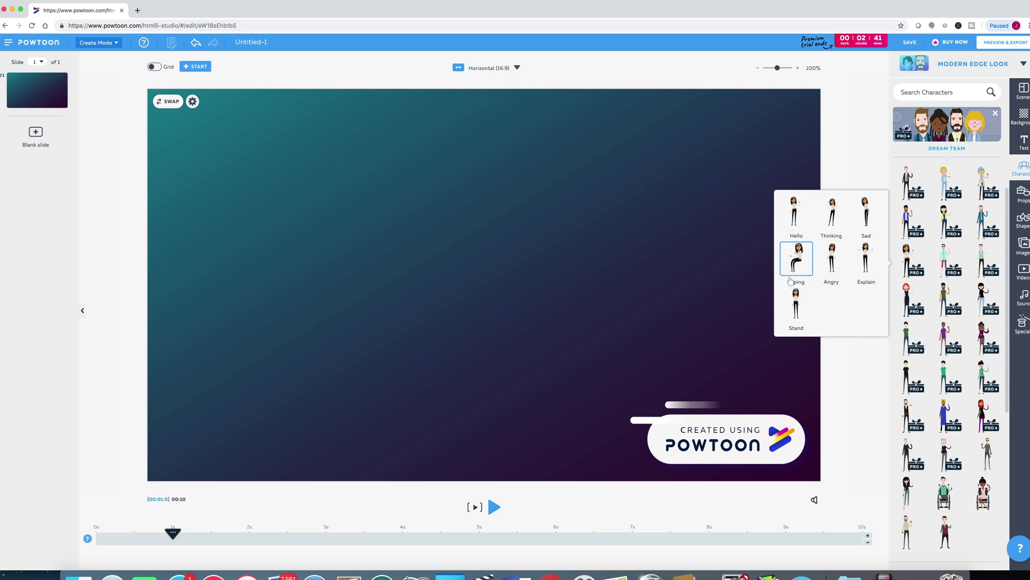
{"action": "left_click", "coordinate": [828, 217]}
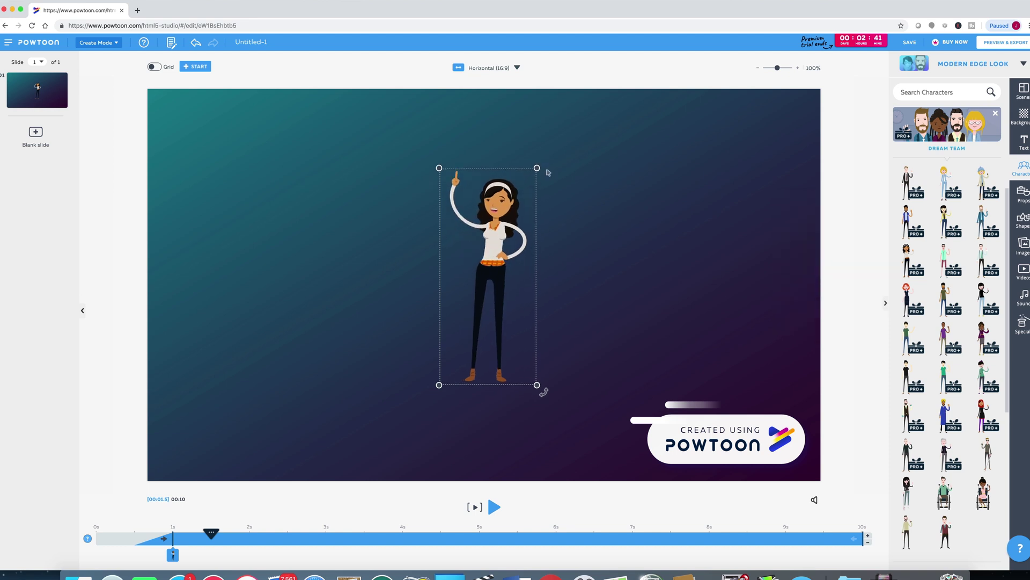
Step: Enlarge the woman and place her at the slide's lower right, with her legs running past the bottom edge
{"action": "left_click_drag", "start_coordinate": [544, 168], "coordinate": [642, 94]}
{"action": "left_click_drag", "start_coordinate": [564, 180], "coordinate": [786, 320]}
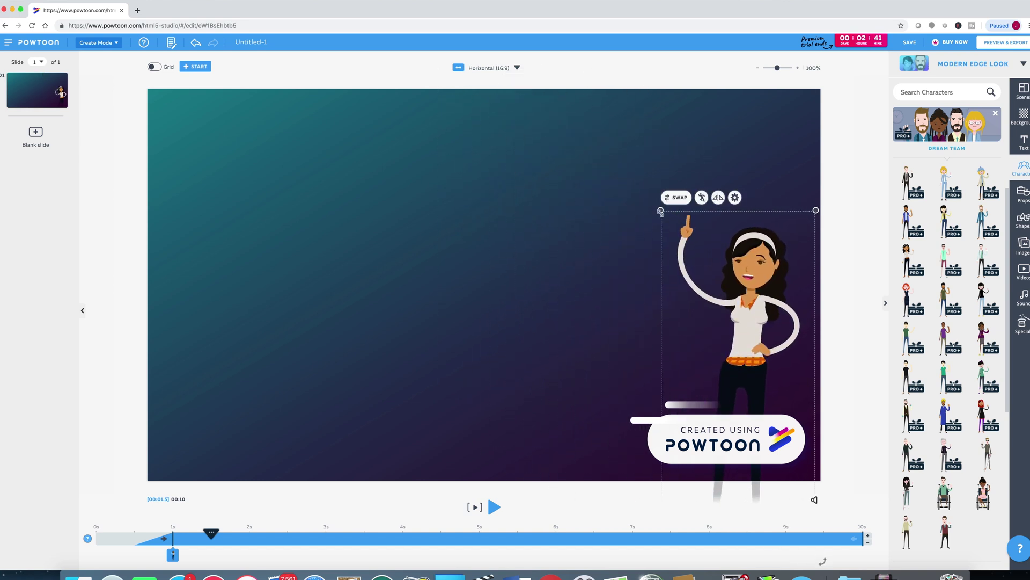
{"action": "left_click_drag", "start_coordinate": [658, 209], "coordinate": [648, 185]}
{"action": "left_click_drag", "start_coordinate": [706, 252], "coordinate": [670, 252]}
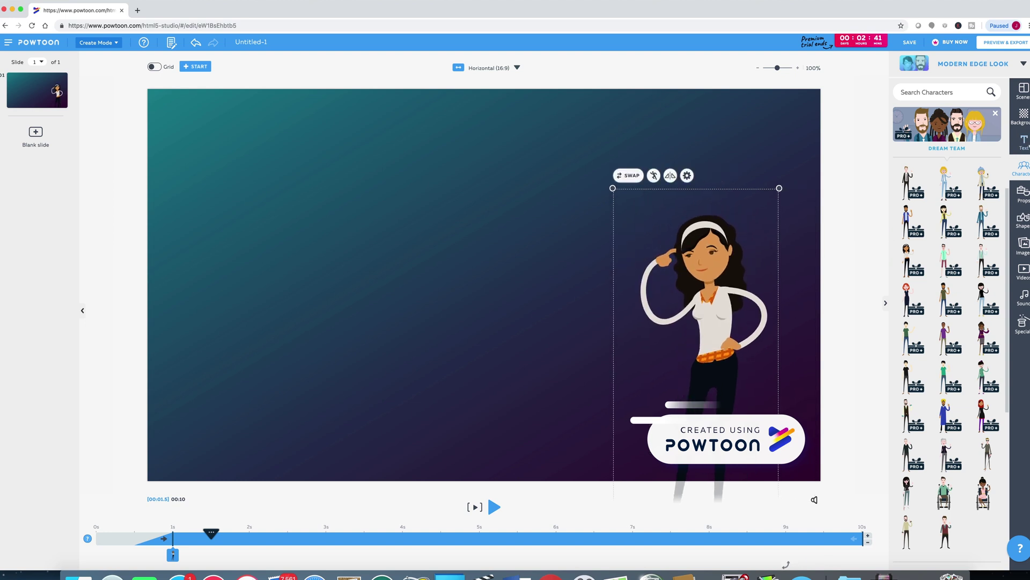
Step: Add a title reading "Want to Create" and color it white (#FFFFFF)
{"action": "left_click", "coordinate": [1022, 141]}
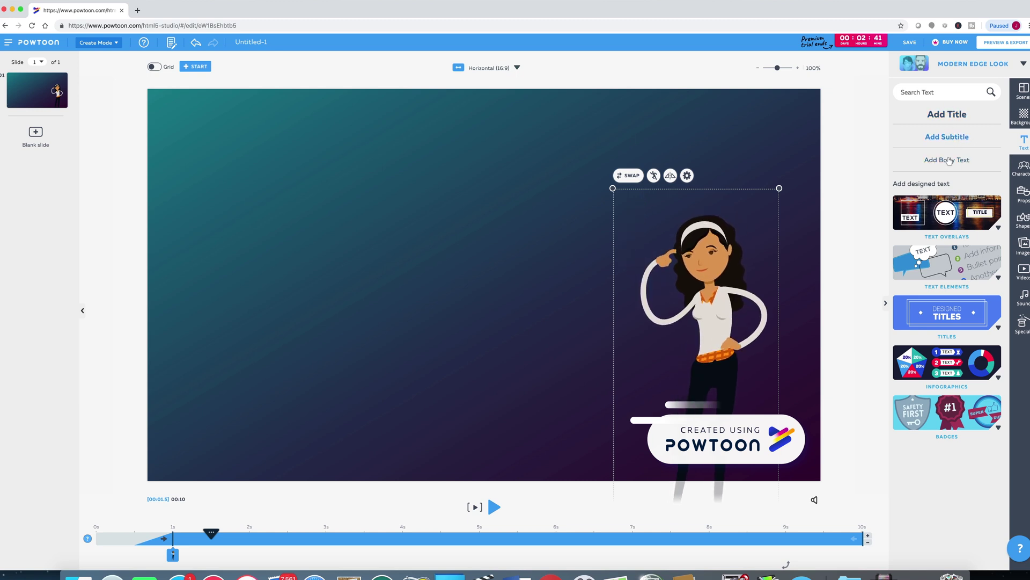
{"action": "left_click", "coordinate": [937, 117]}
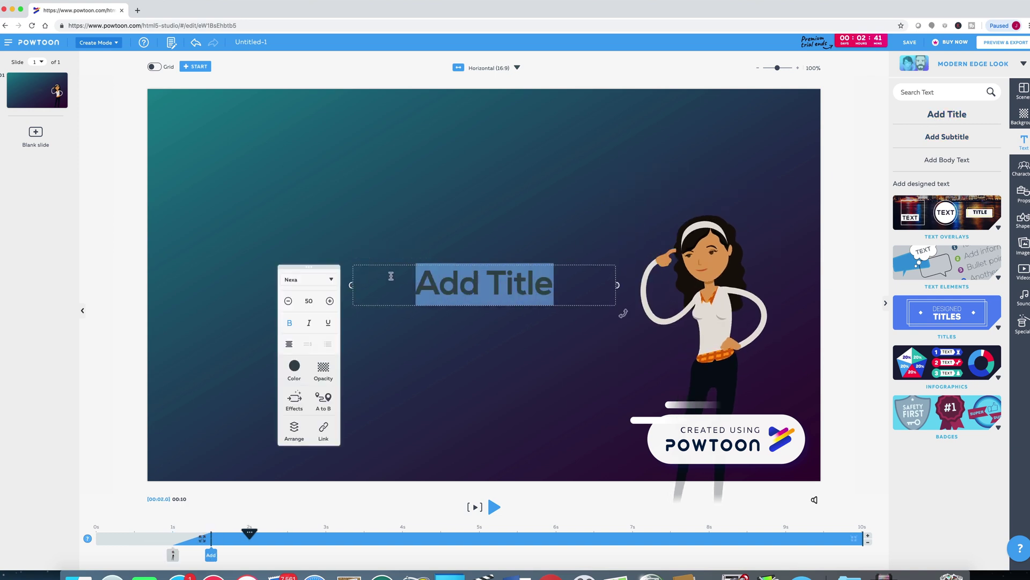
{"action": "type", "text": "Want to "}
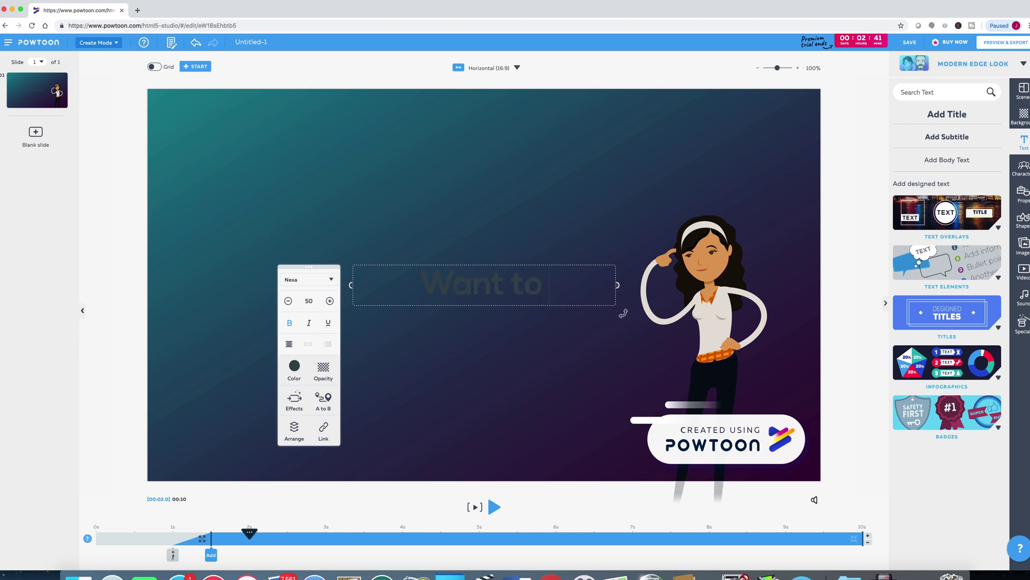
{"action": "type", "text": "Create"}
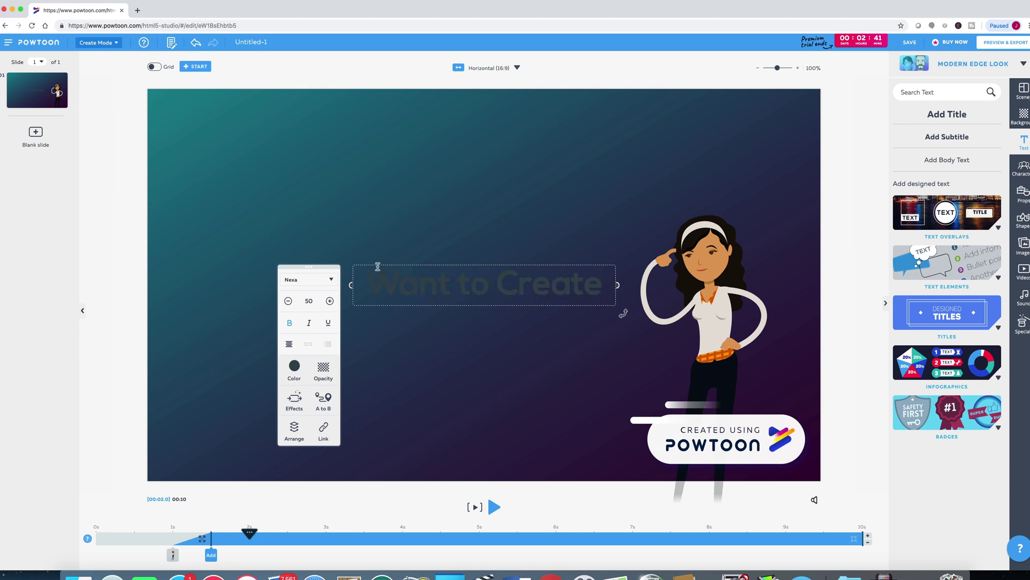
{"action": "left_click", "coordinate": [295, 370]}
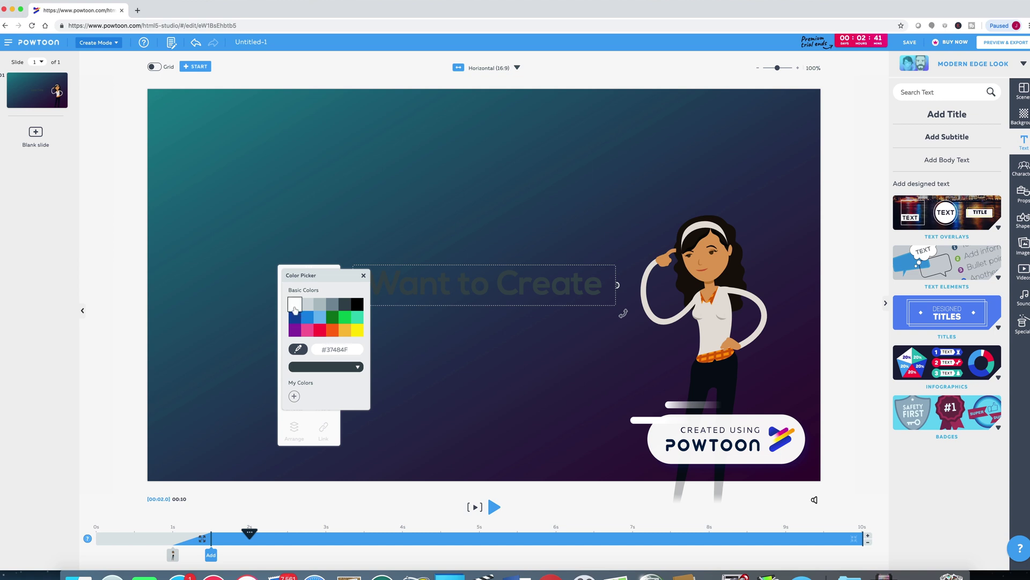
{"action": "left_click", "coordinate": [295, 304]}
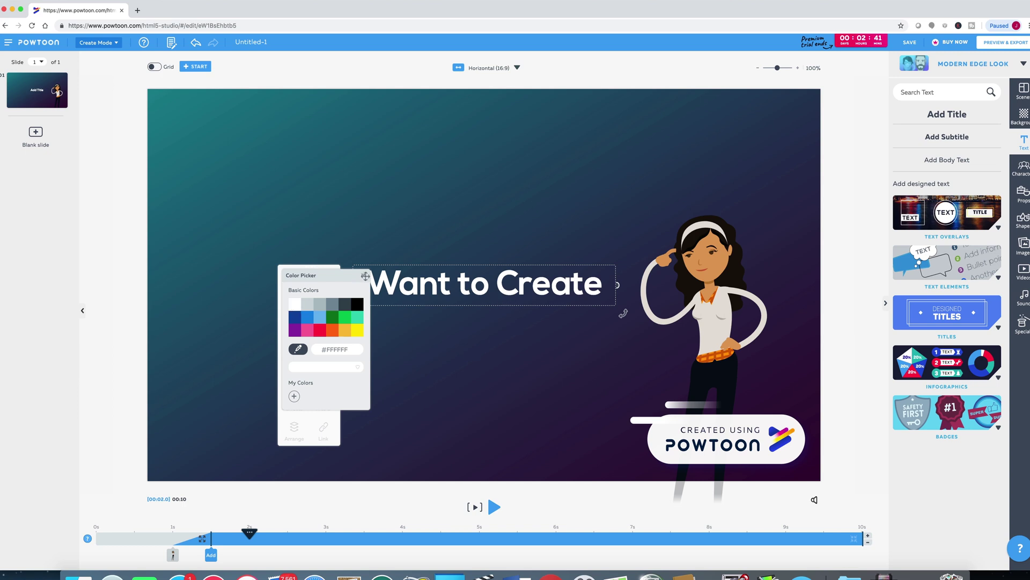
{"action": "left_click", "coordinate": [364, 276]}
Step: Resize the title to font size 69 in a wider text box and move it to the slide's upper left
{"action": "left_click", "coordinate": [330, 300]}
{"action": "left_click", "coordinate": [329, 301]}
{"action": "left_click", "coordinate": [330, 300]}
{"action": "left_click", "coordinate": [330, 300]}
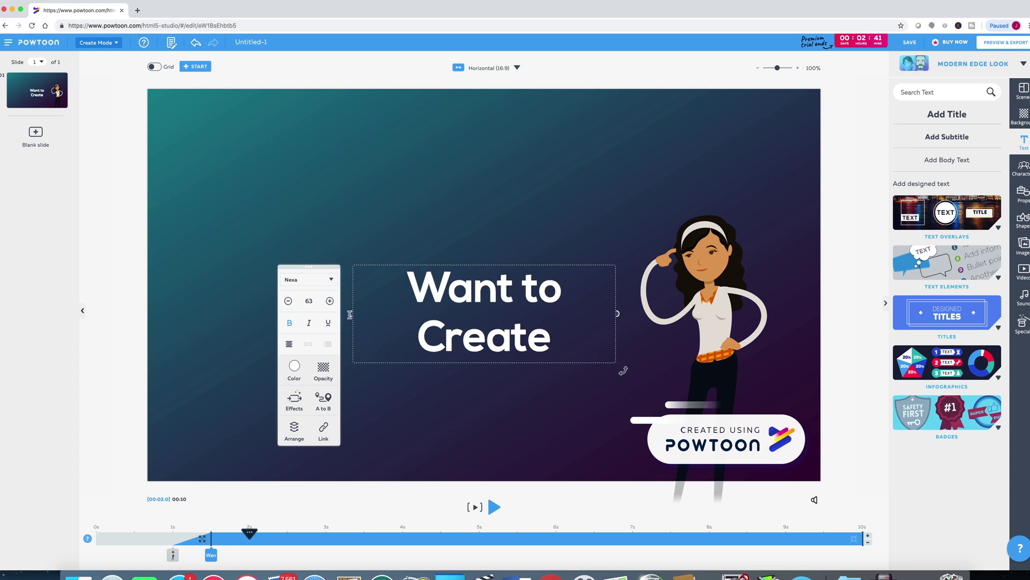
{"action": "left_click_drag", "start_coordinate": [354, 313], "coordinate": [350, 313]}
{"action": "left_click_drag", "start_coordinate": [327, 313], "coordinate": [274, 309]}
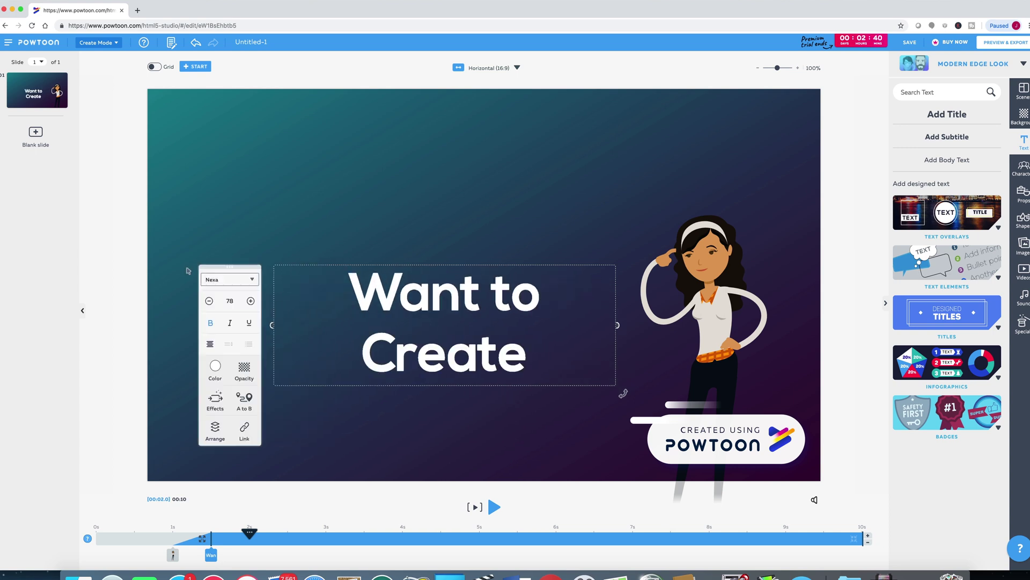
{"action": "left_click", "coordinate": [209, 301]}
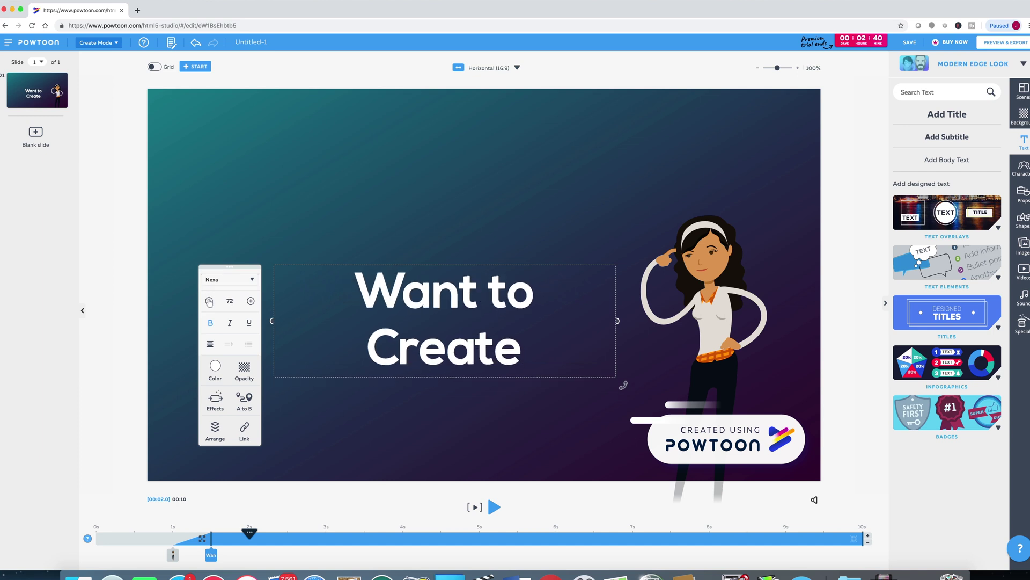
{"action": "left_click_drag", "start_coordinate": [441, 287], "coordinate": [339, 130]}
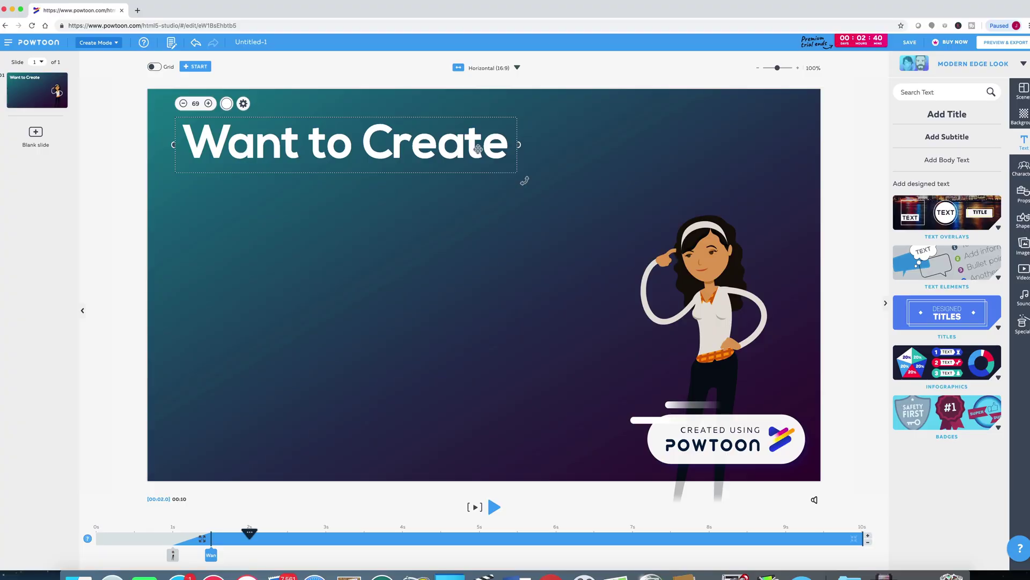
{"action": "double_click", "coordinate": [478, 149]}
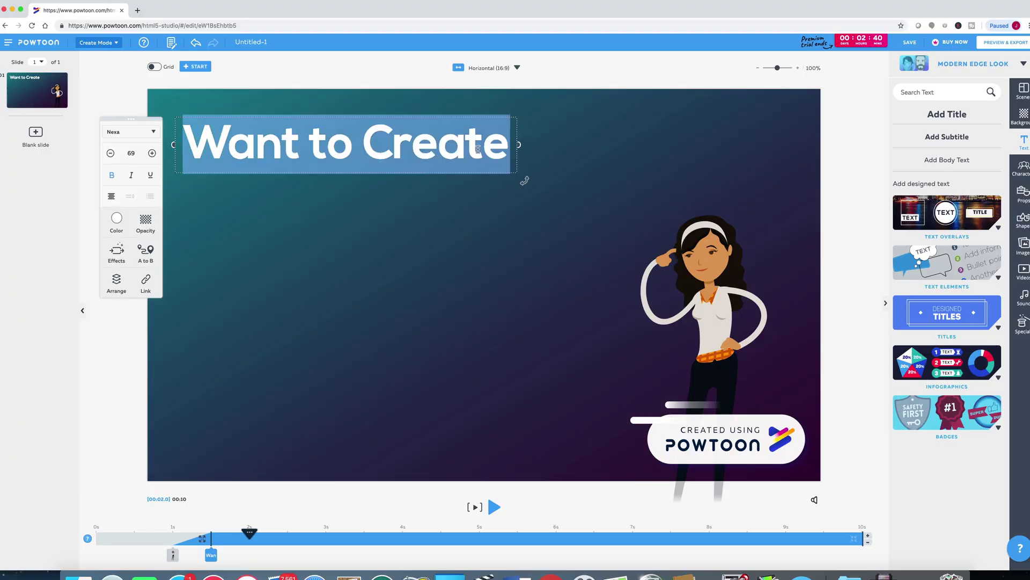
{"action": "left_click", "coordinate": [729, 161]}
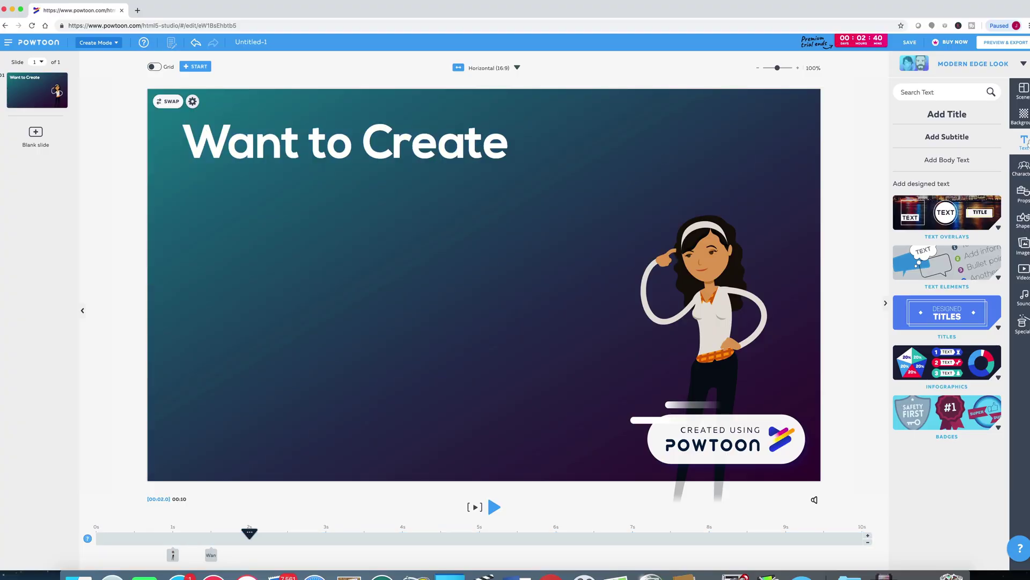
Step: Add a second title reading "more" and color it white
{"action": "left_click", "coordinate": [959, 117]}
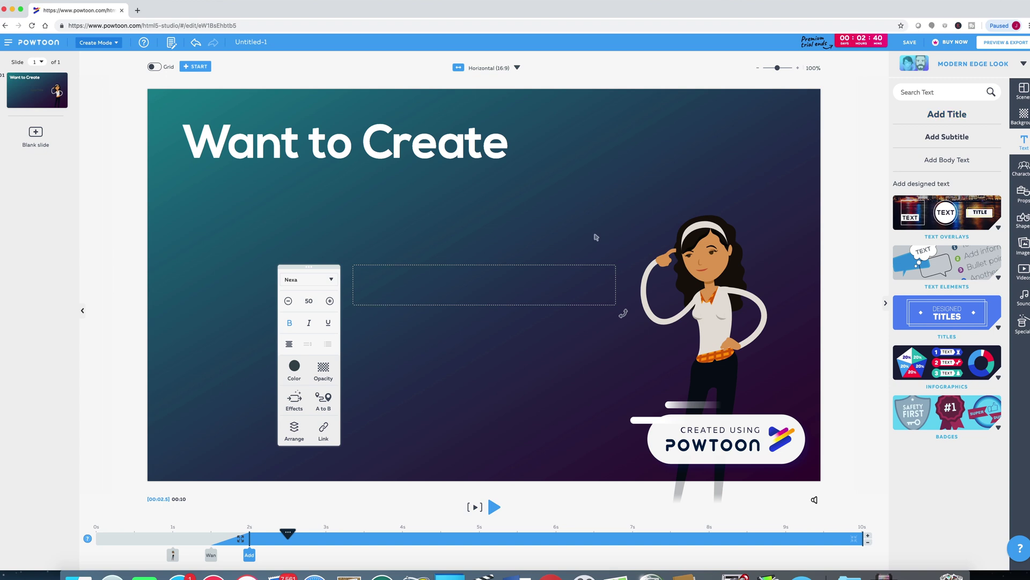
{"action": "left_click_drag", "start_coordinate": [554, 287], "coordinate": [386, 280]}
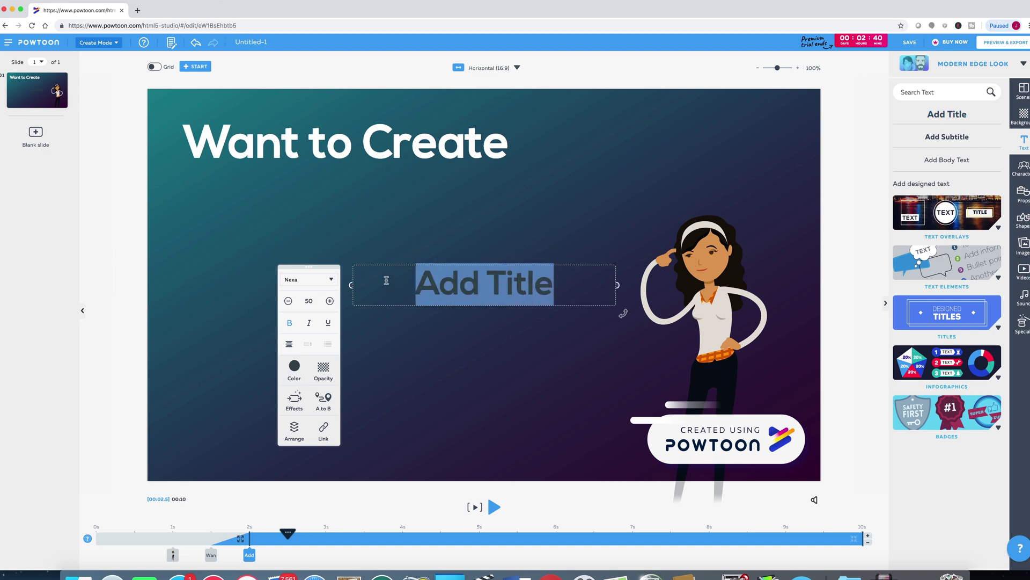
{"action": "type", "text": "more"}
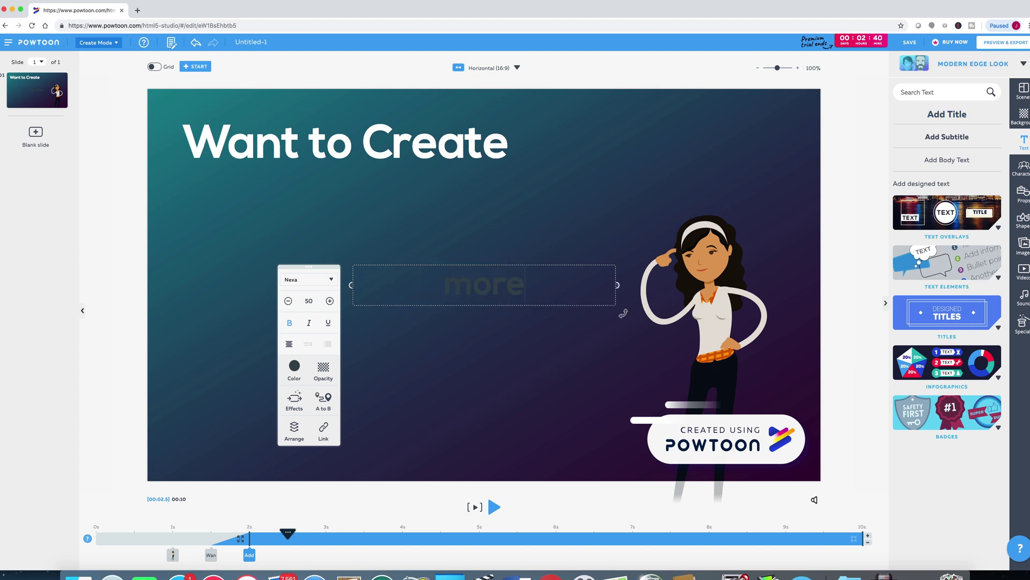
{"action": "left_click", "coordinate": [295, 367]}
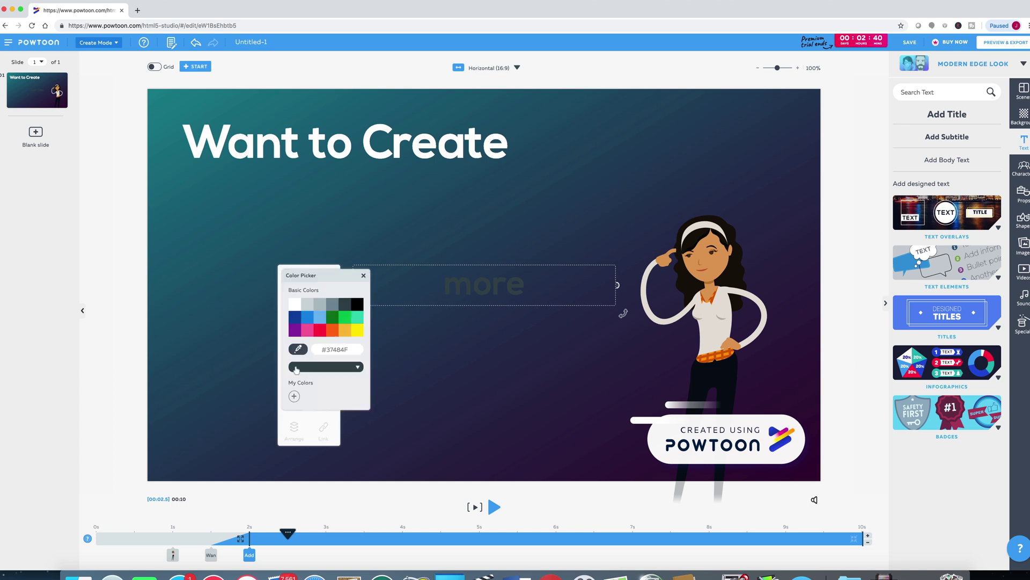
{"action": "left_click", "coordinate": [296, 303]}
{"action": "left_click", "coordinate": [490, 279]}
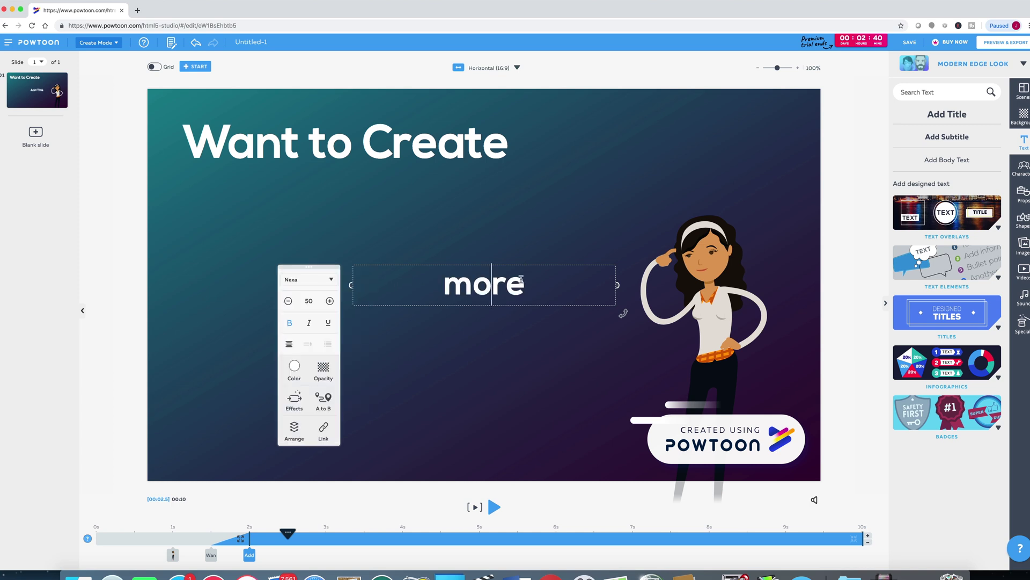
Step: Increase the font size of the "more" title to 74
{"action": "left_click", "coordinate": [329, 301]}
{"action": "left_click", "coordinate": [329, 301]}
{"action": "left_click", "coordinate": [329, 301]}
{"action": "left_click", "coordinate": [330, 301]}
{"action": "left_click", "coordinate": [329, 301]}
{"action": "left_click", "coordinate": [330, 301]}
{"action": "left_click", "coordinate": [330, 301]}
{"action": "left_click", "coordinate": [329, 301]}
{"action": "left_click", "coordinate": [330, 301]}
{"action": "left_click", "coordinate": [329, 301]}
{"action": "left_click", "coordinate": [329, 301]}
{"action": "left_click", "coordinate": [329, 301]}
{"action": "left_click", "coordinate": [329, 301]}
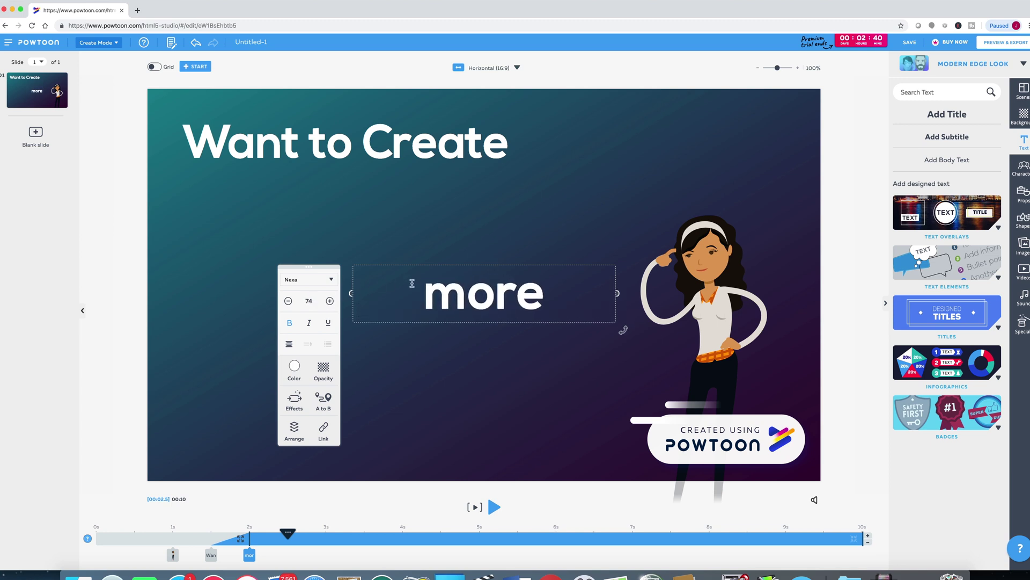
Step: Place "more" directly beneath the start of "Want to Create" and enlarge it to font size 82
{"action": "left_click_drag", "start_coordinate": [484, 306], "coordinate": [248, 205]}
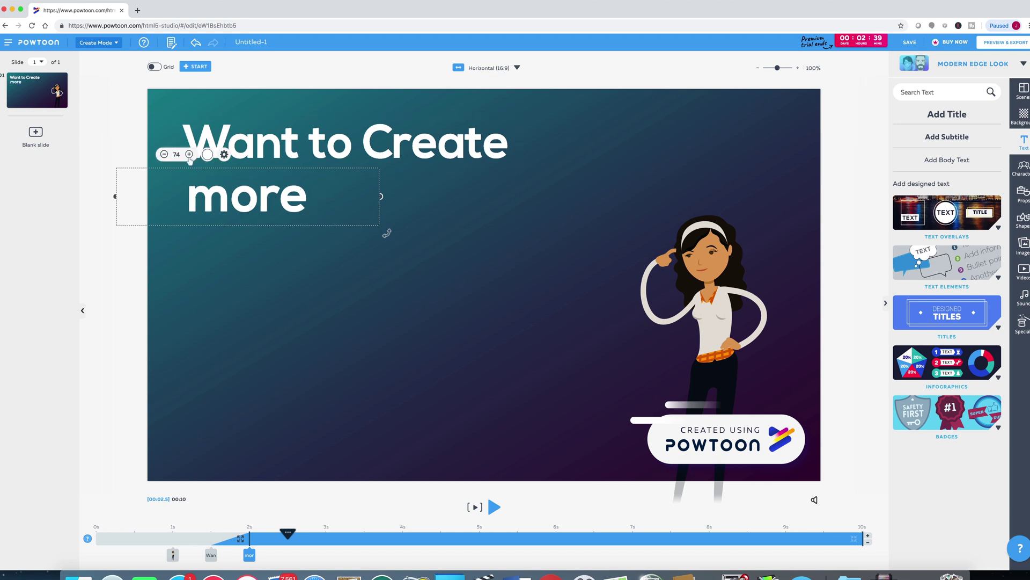
{"action": "left_click_drag", "start_coordinate": [218, 198], "coordinate": [216, 195]}
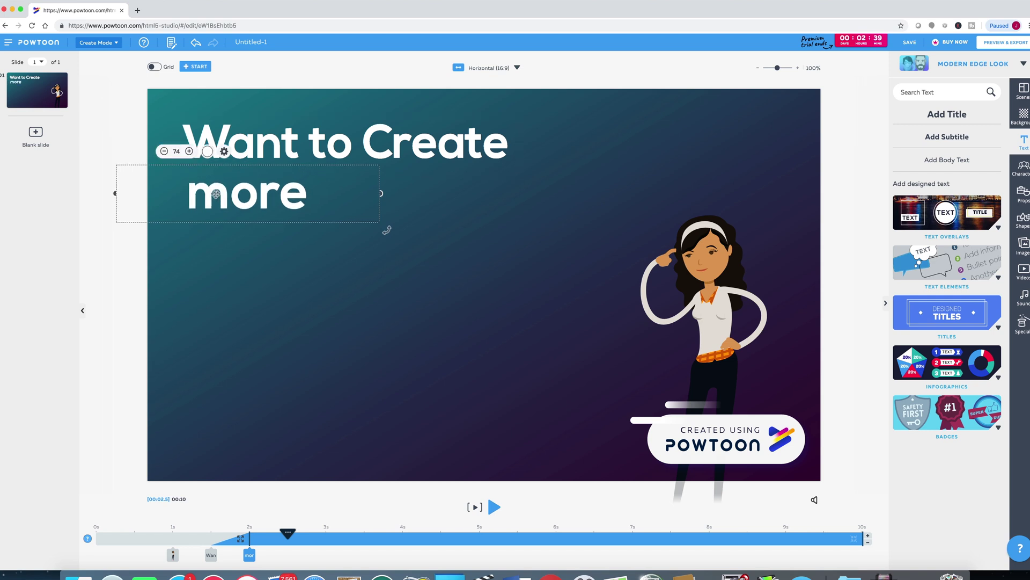
{"action": "left_click", "coordinate": [190, 152]}
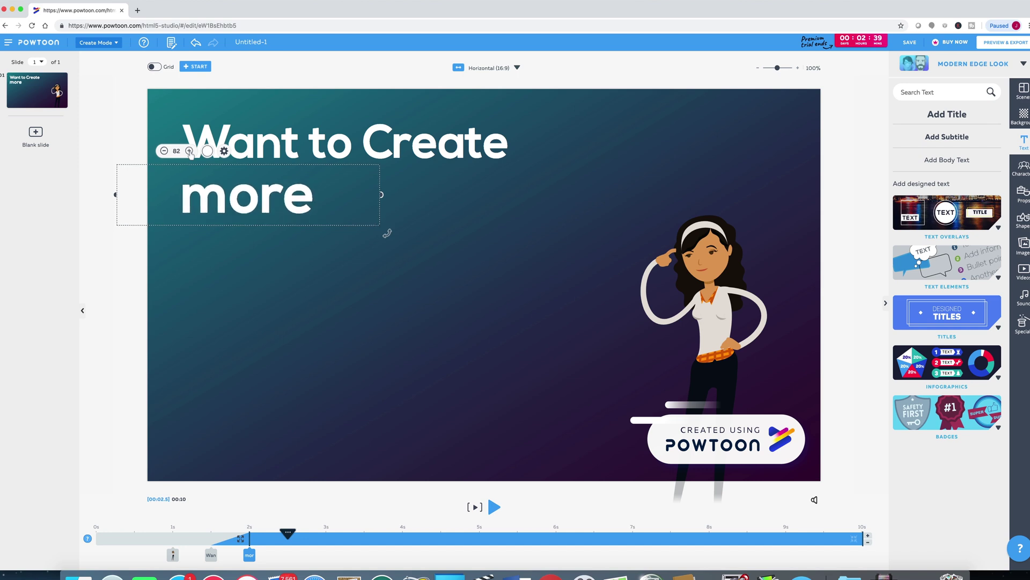